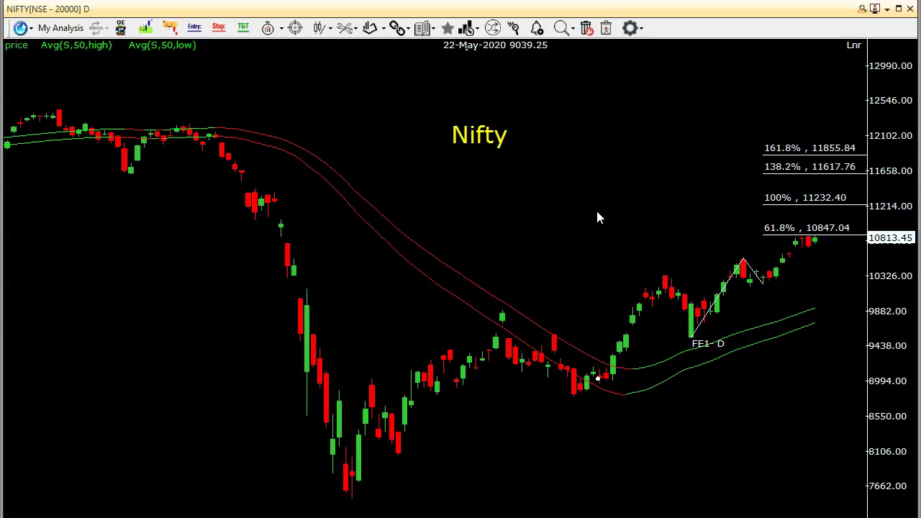
Step: Anchor the Nifty Fibonacci extension at the late-June peak and pullback low, with 61.8% at 10847.04
scroll(595, 208, "up", 2)
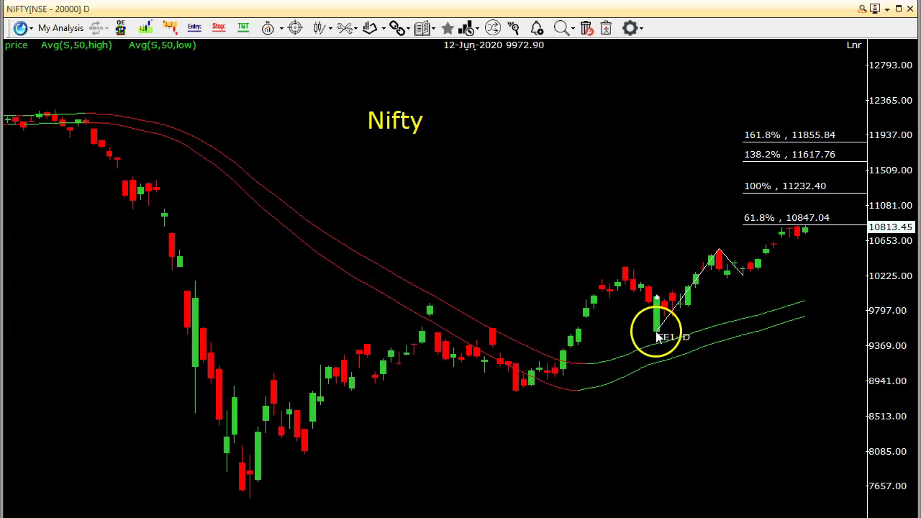
left_click(719, 253)
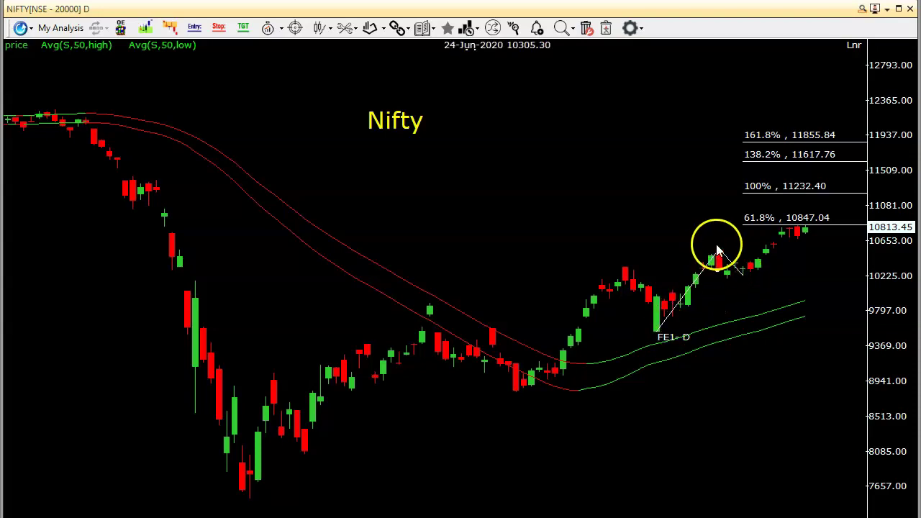
left_click(743, 276)
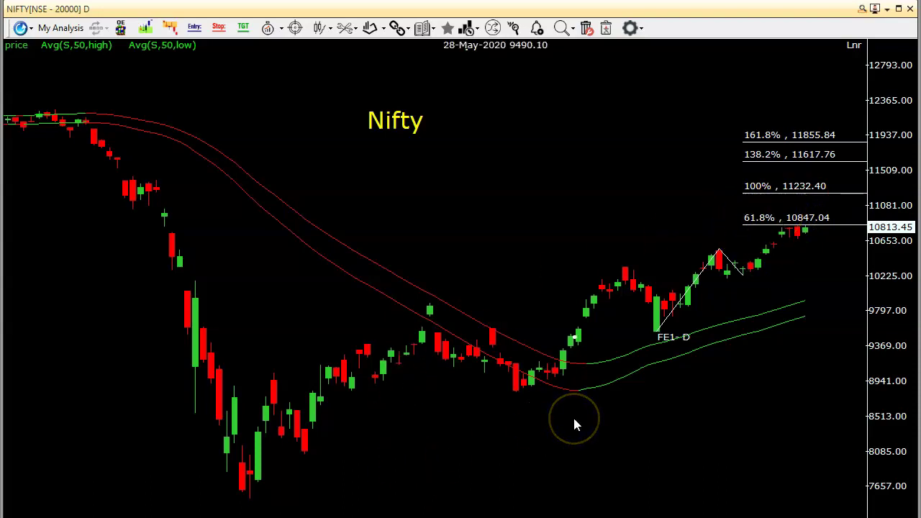
left_click(810, 178)
left_click(810, 281)
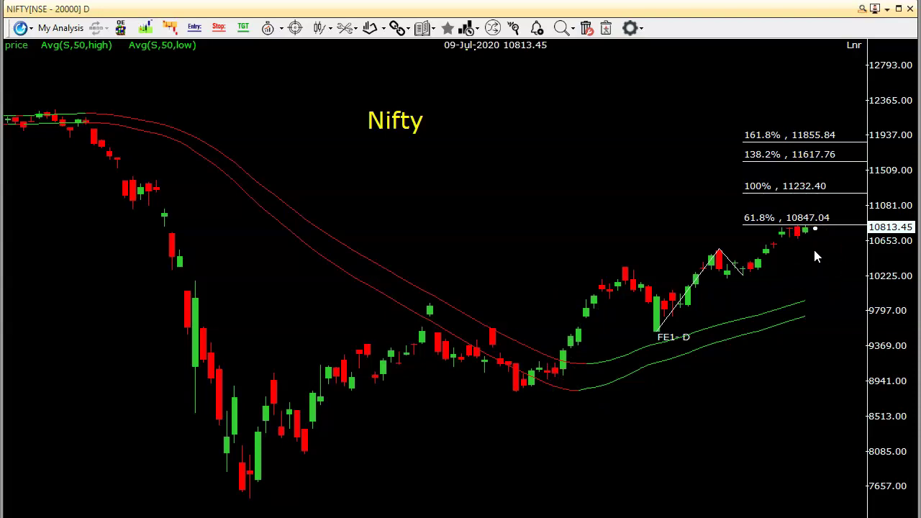
left_click(838, 315)
left_click(825, 250)
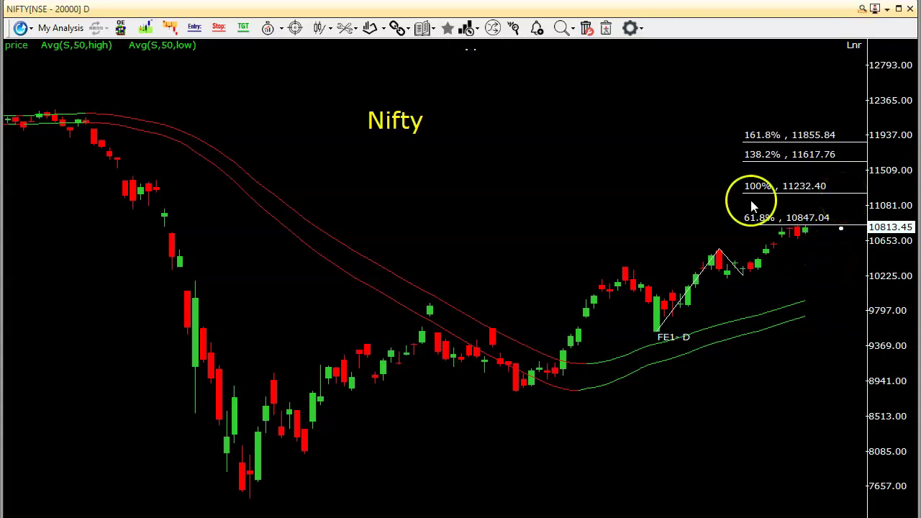
scroll(591, 190, "up", 3)
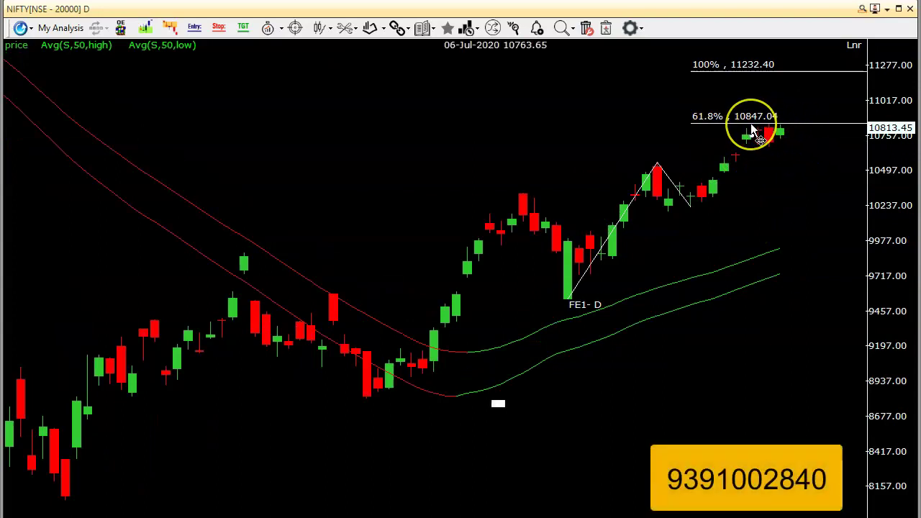
Step: Delete the Nifty Fibonacci extension drawing and zoom back out on the candles
scroll(551, 270, "up", 4)
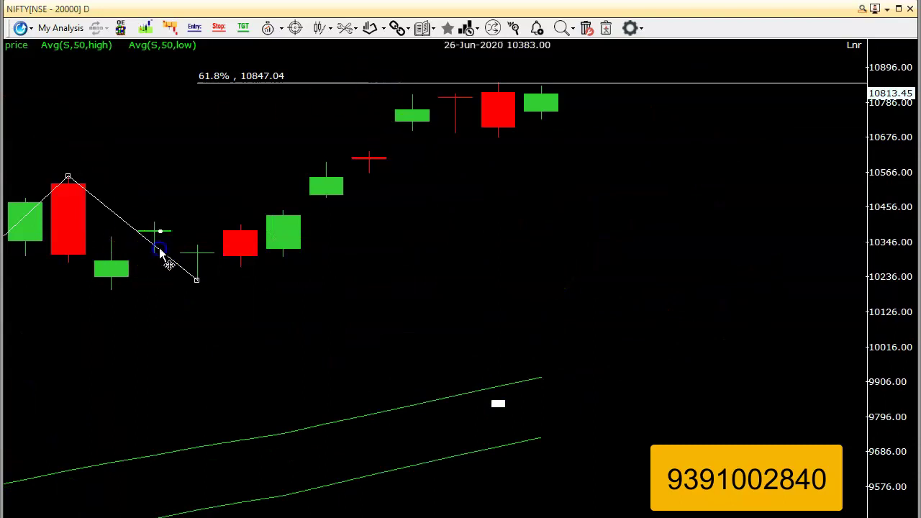
key("Delete")
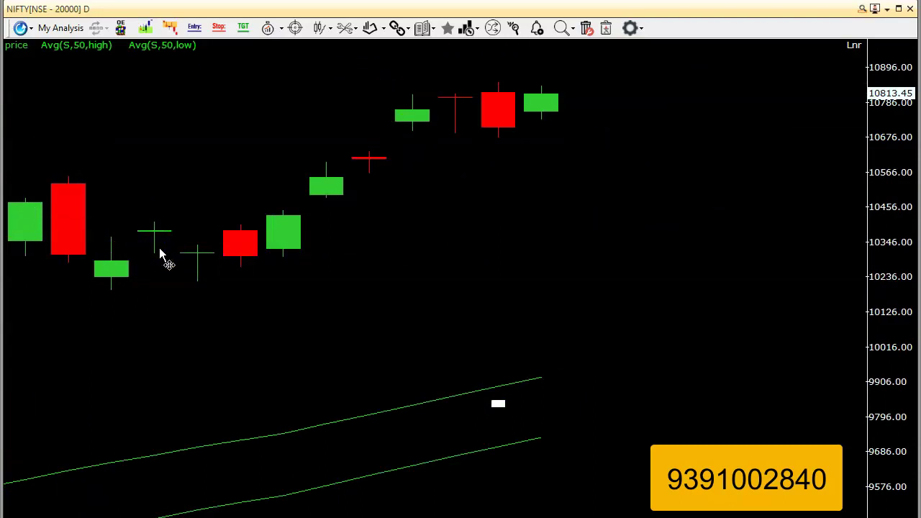
scroll(160, 253, "down", 3)
left_click(620, 121)
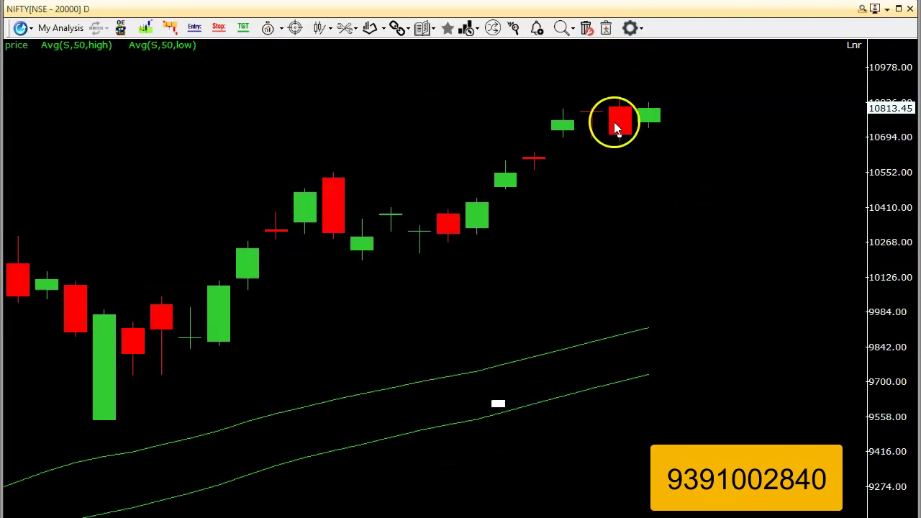
left_click_drag(615, 139, 625, 108)
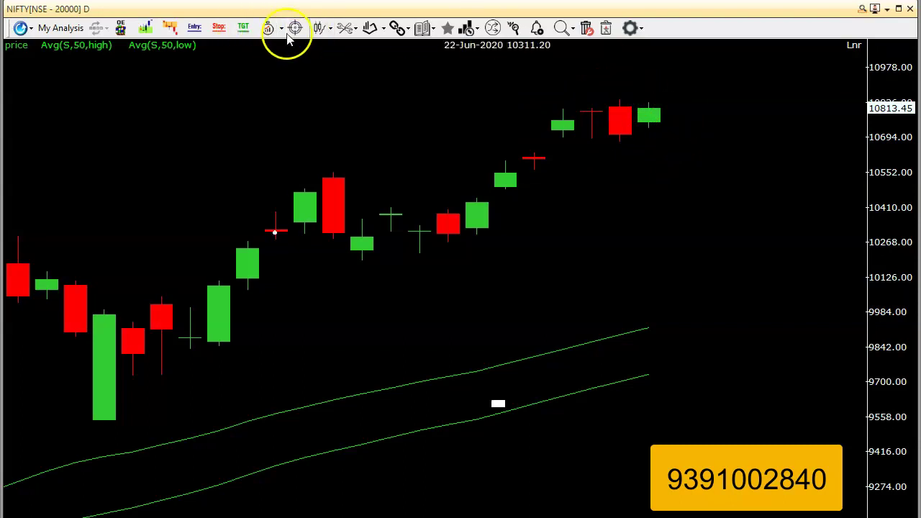
Step: Add horizontal lines H1 at 10856.17 and H2 at 10689.44, then nudge H2 slightly lower
left_click(356, 29)
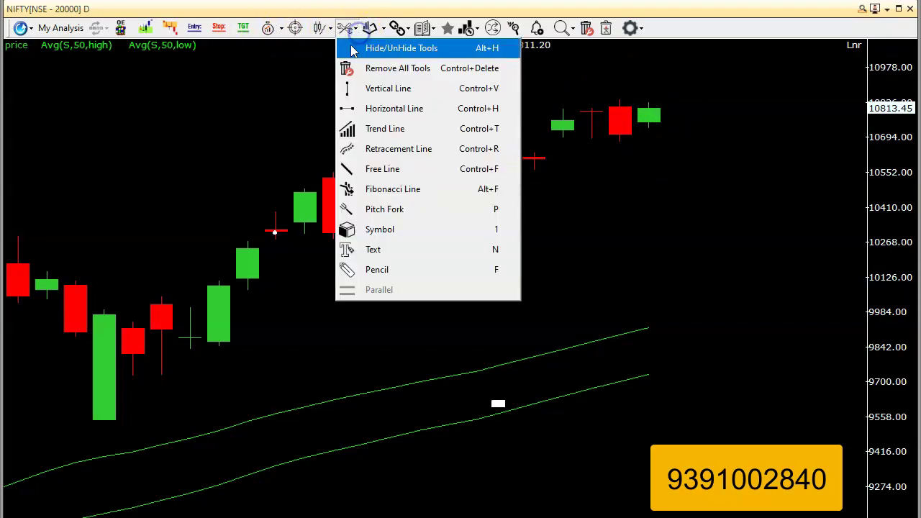
left_click(378, 107)
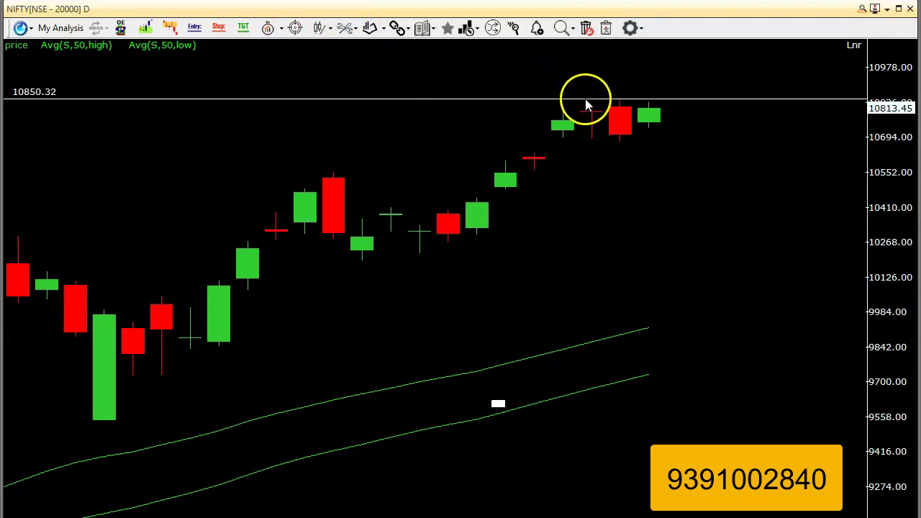
left_click(585, 97)
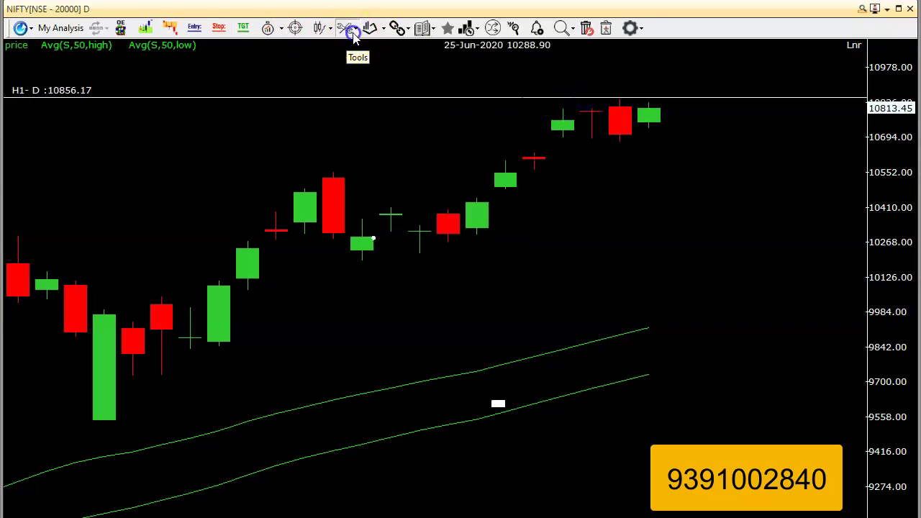
left_click(346, 29)
left_click(386, 110)
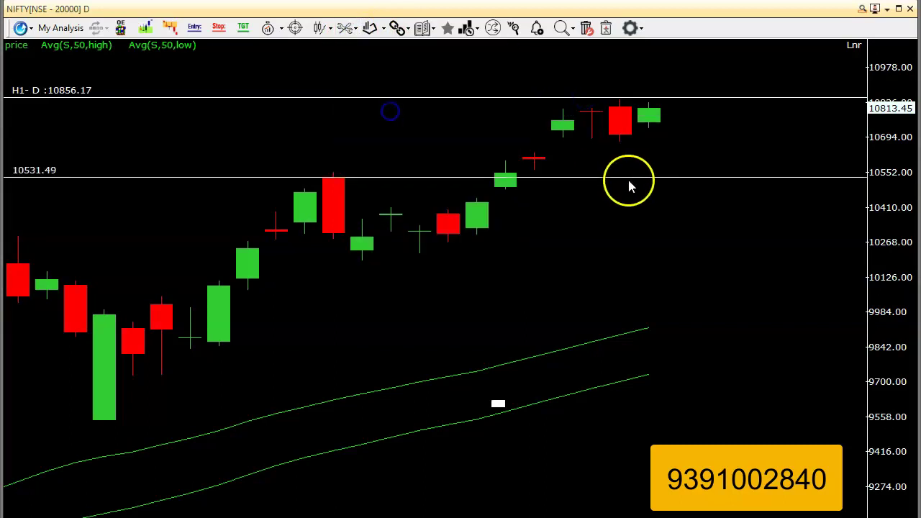
left_click(639, 137)
left_click(648, 139)
mouse_move(436, 140)
left_mouse_down()
mouse_move(446, 146)
mouse_move(438, 139)
left_mouse_up()
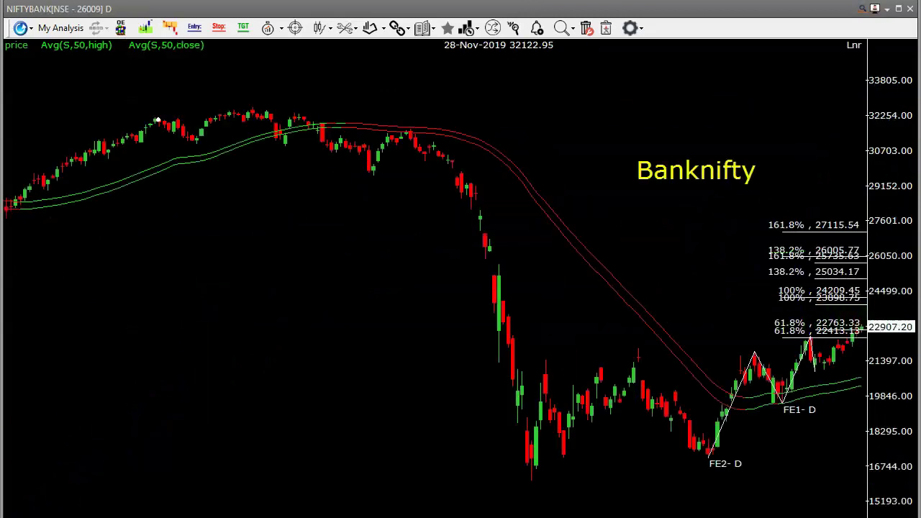
Step: Zoom in on the latest Bank Nifty candle closing at 22907.20, above the 22763.33 level
scroll(296, 360, "up", 8)
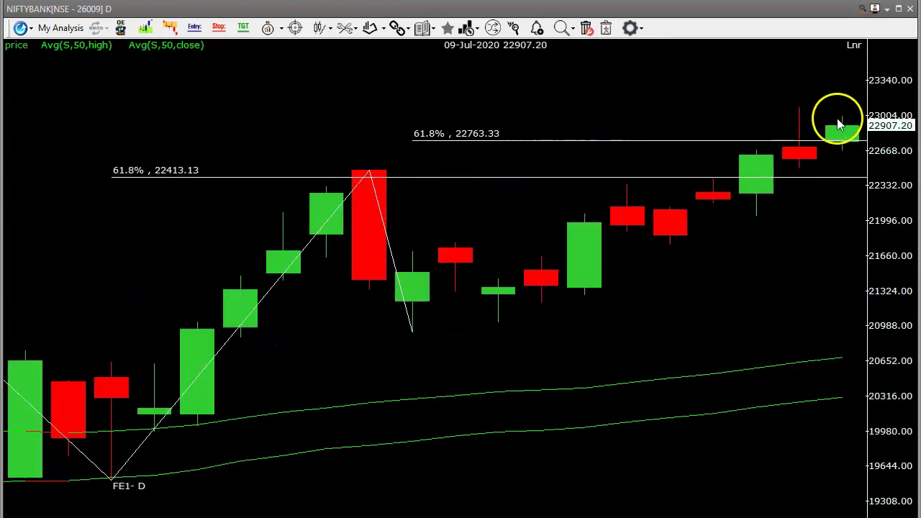
left_click(837, 126)
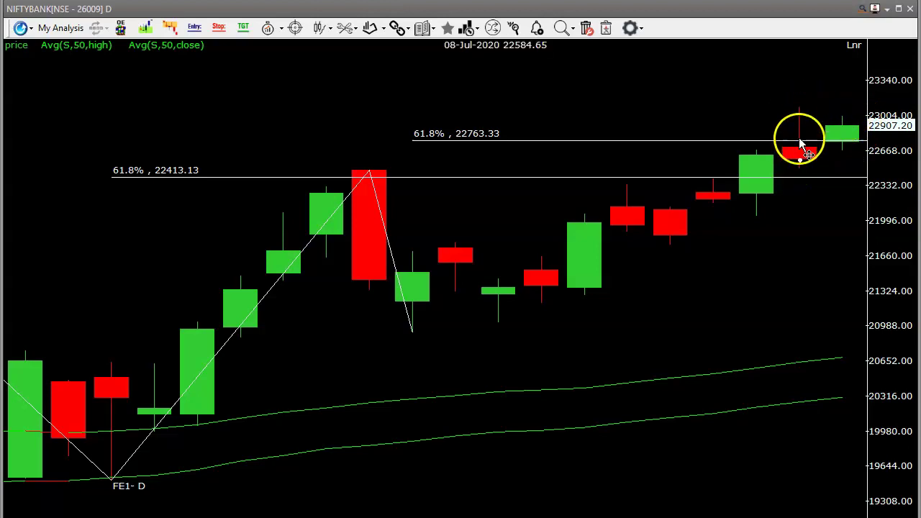
scroll(674, 72, "up", 3)
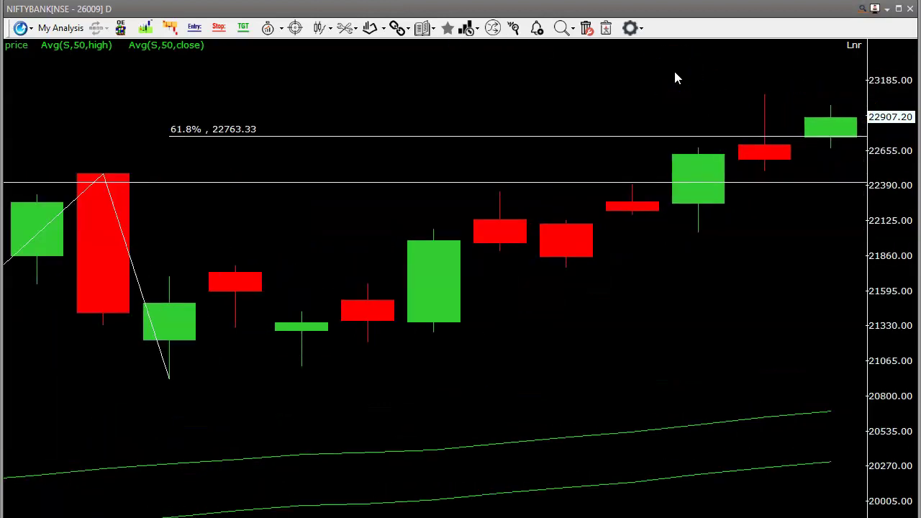
Step: Place horizontal line H1 at 23082.96 and check the 08-Jul and 29-Jun candle prices
left_click(355, 28)
left_click(382, 108)
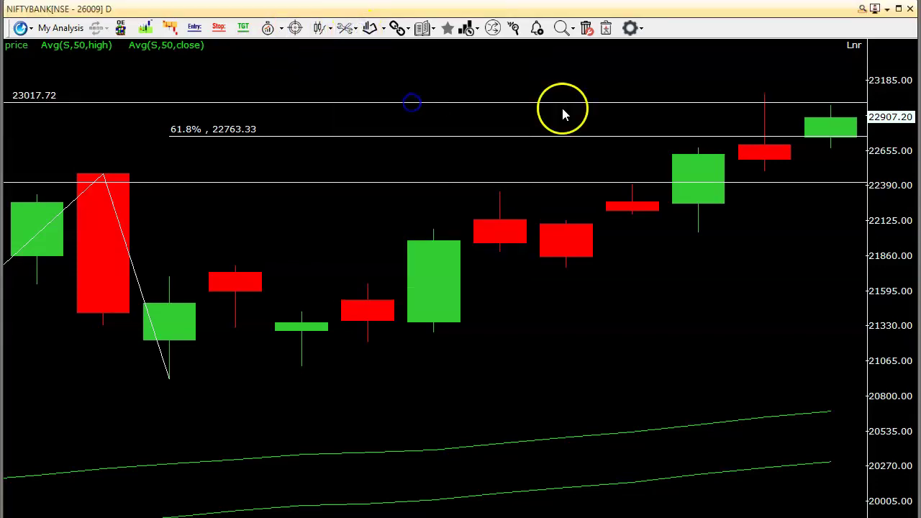
left_click(723, 100)
left_click(57, 100)
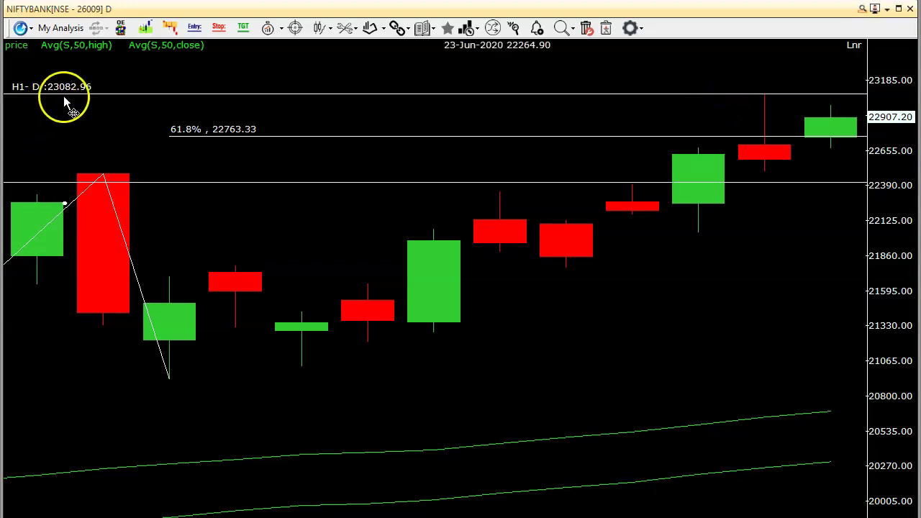
left_click(761, 193)
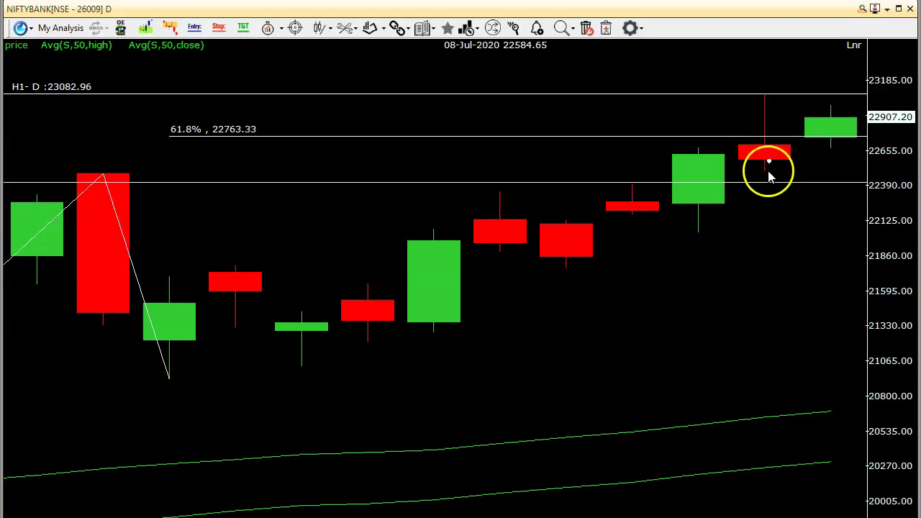
left_click(321, 62)
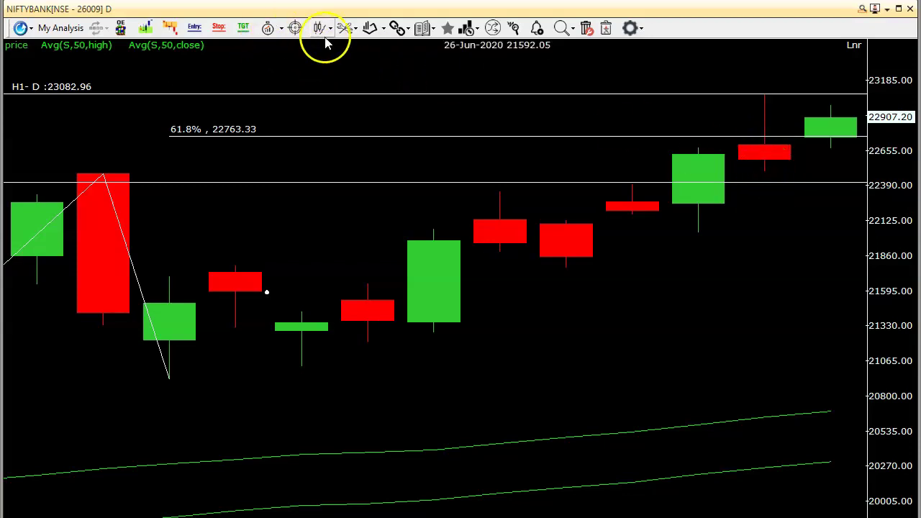
Step: Add horizontal line H3 at 22490.37 on Bank Nifty and select it
left_click(359, 34)
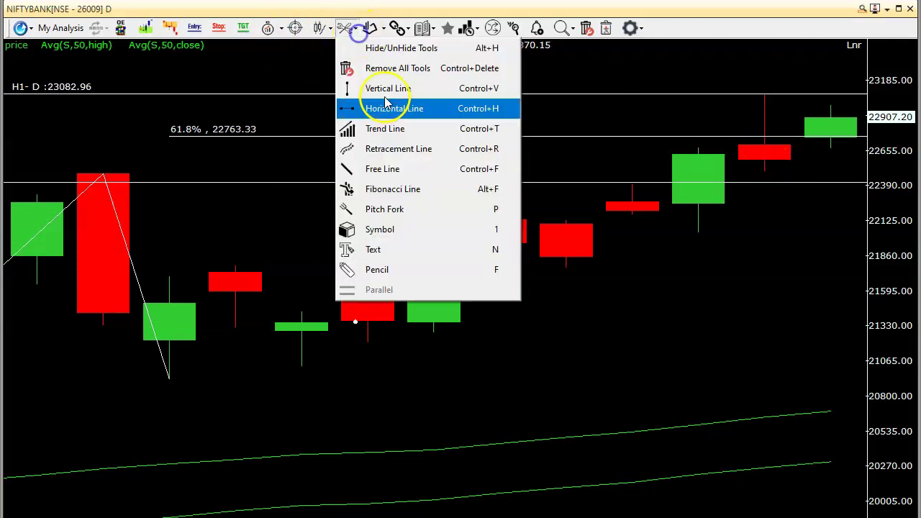
left_click(399, 107)
left_click(789, 179)
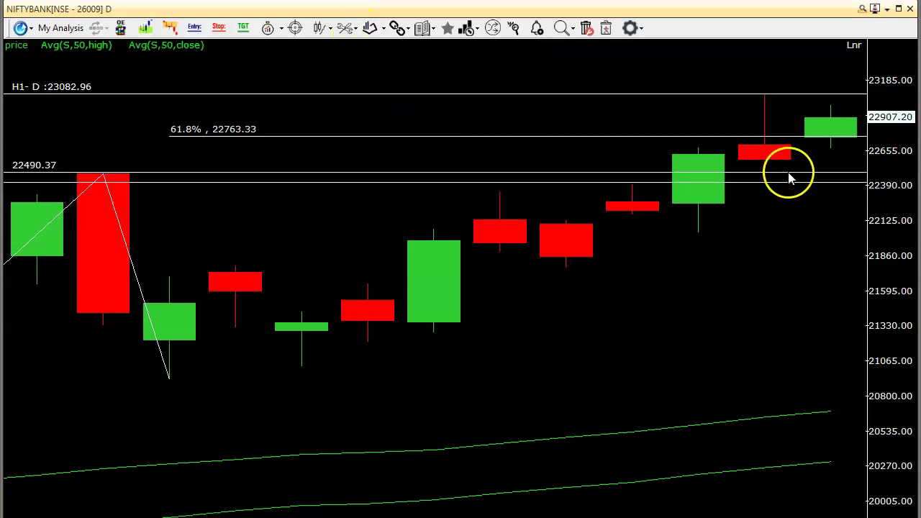
left_click(68, 164)
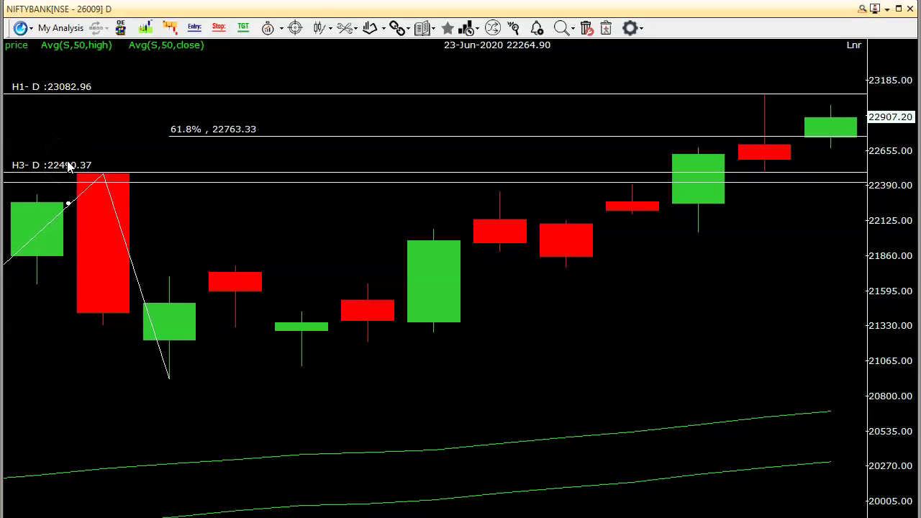
left_click(172, 175)
Step: Delete the H3 line at 22490.37 and zoom to frame the FE1 and FE2 extension levels
key("Delete")
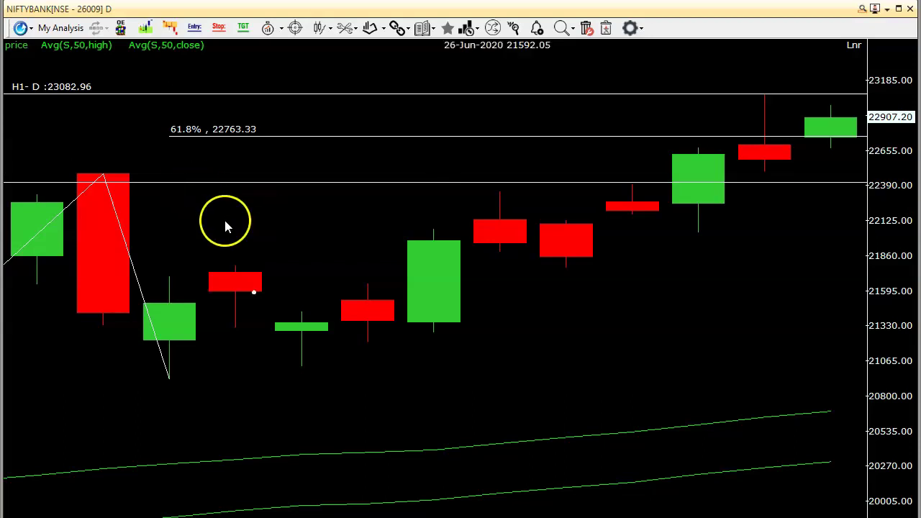
scroll(221, 217, "down", 5)
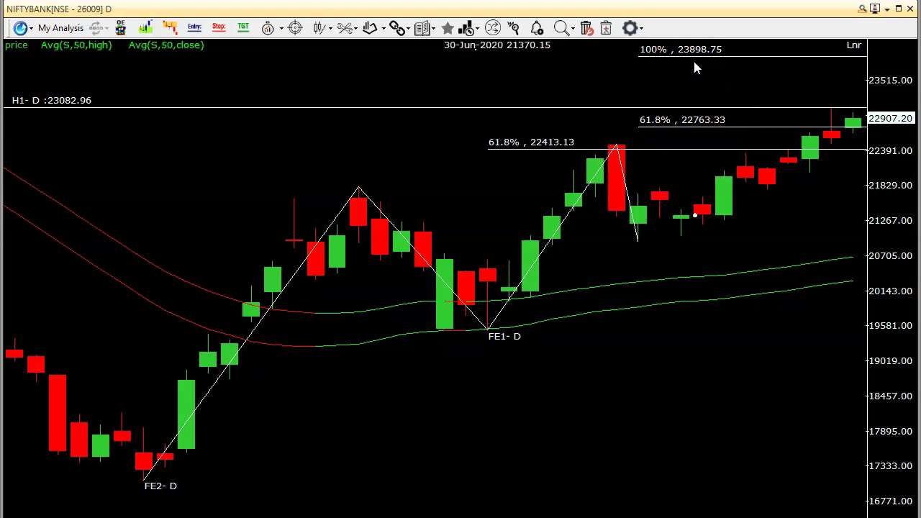
left_click(863, 97)
left_click(152, 100)
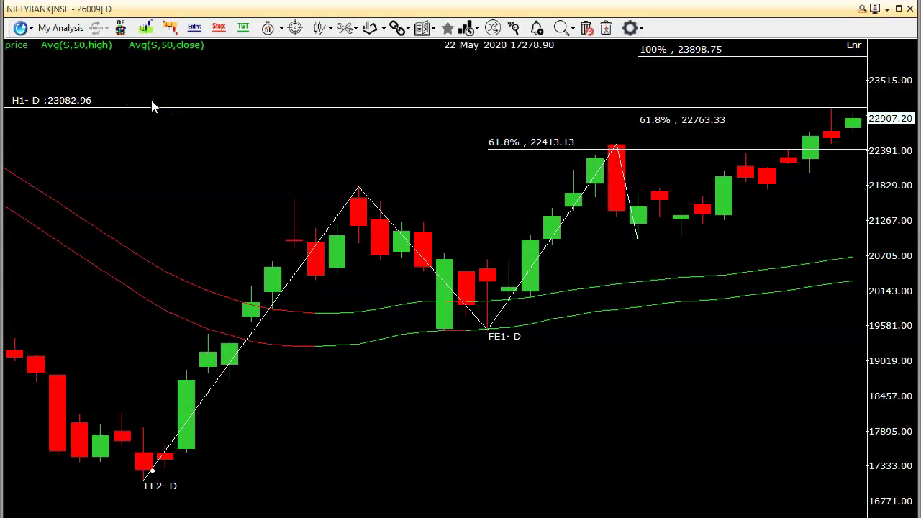
left_click(127, 168)
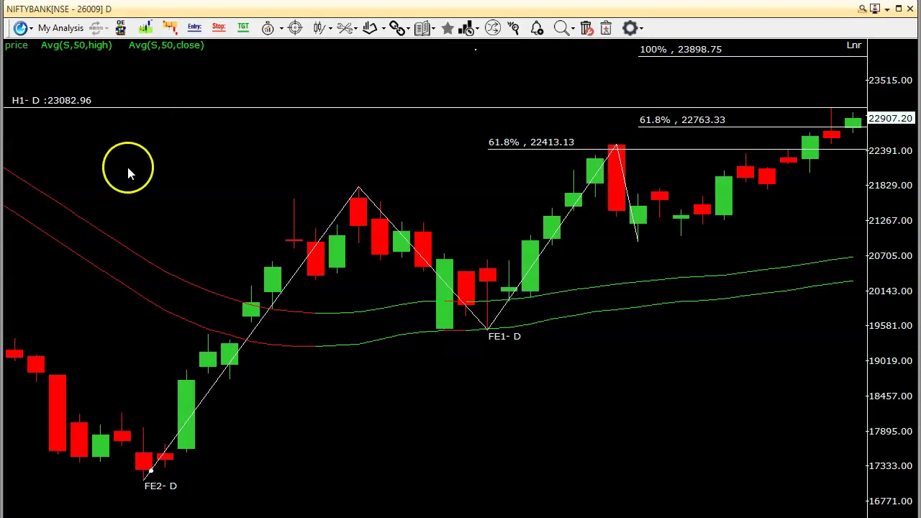
left_click(279, 209)
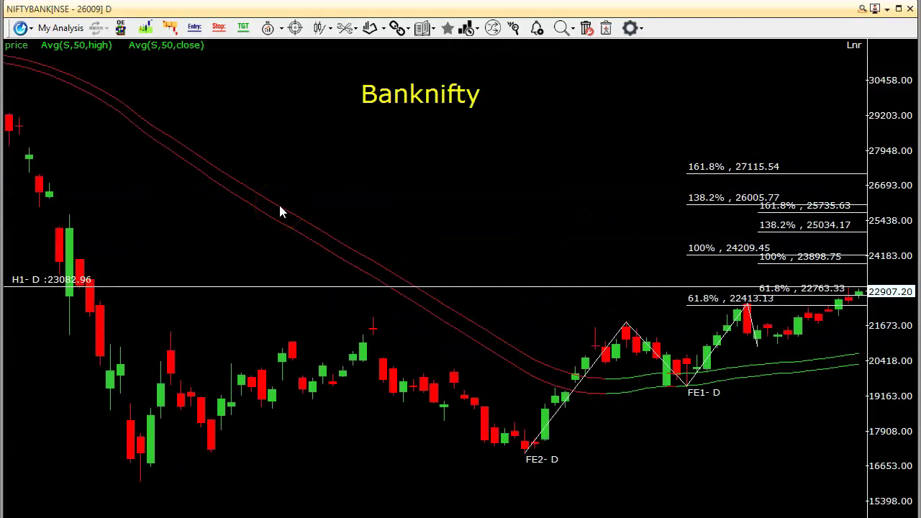
left_click(276, 211)
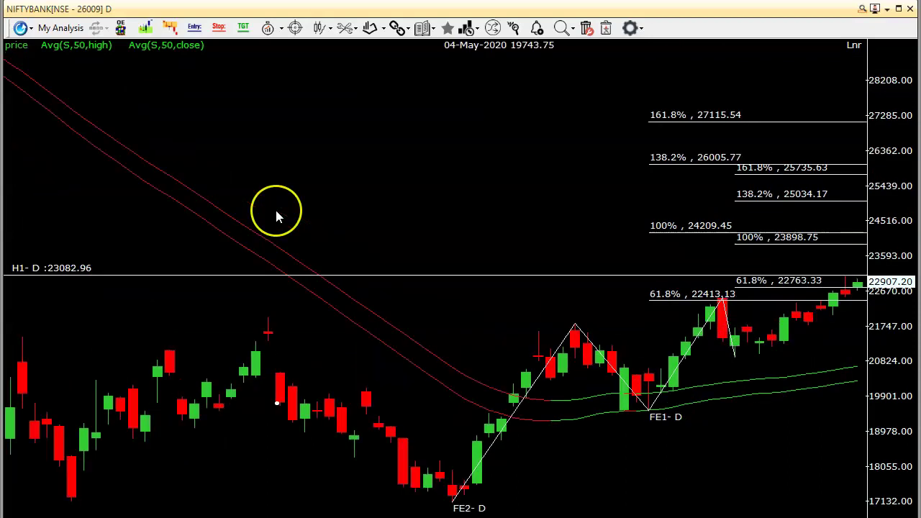
left_click_drag(274, 208, 43, 132)
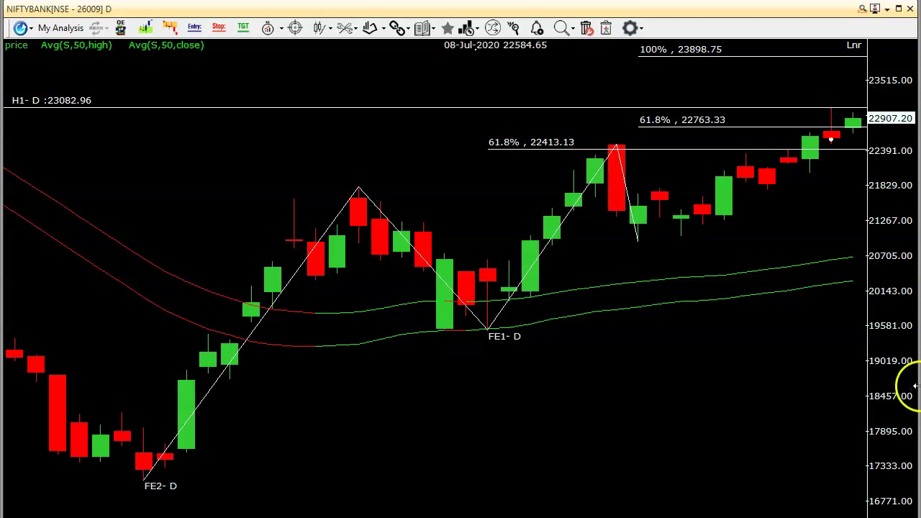
double_click(491, 358)
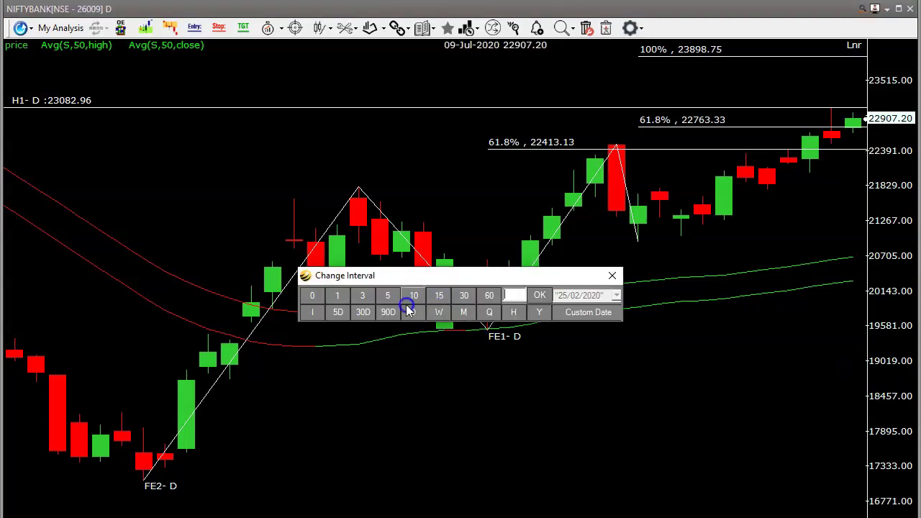
Step: Pick the 15-minute interval, close Change Interval, and load the AMBUJACEM daily chart
left_click(441, 299)
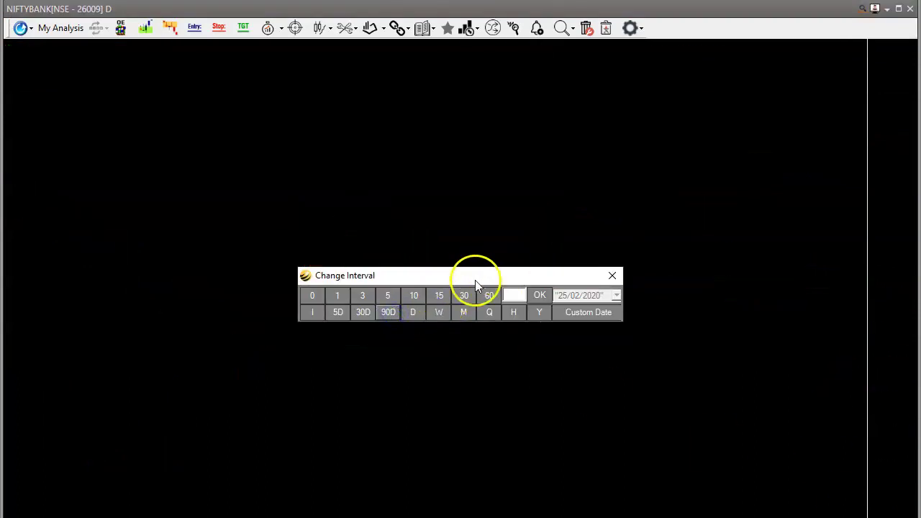
left_click(439, 296)
left_click(611, 275)
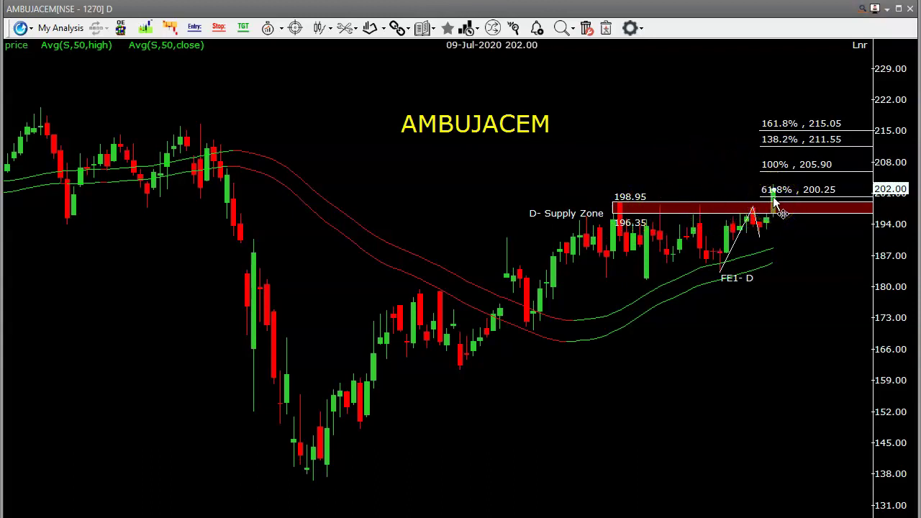
left_click(637, 202)
Step: Select and delete the FE1-D Fibonacci extension on the AMBUJACEM chart
scroll(741, 194, "up", 2)
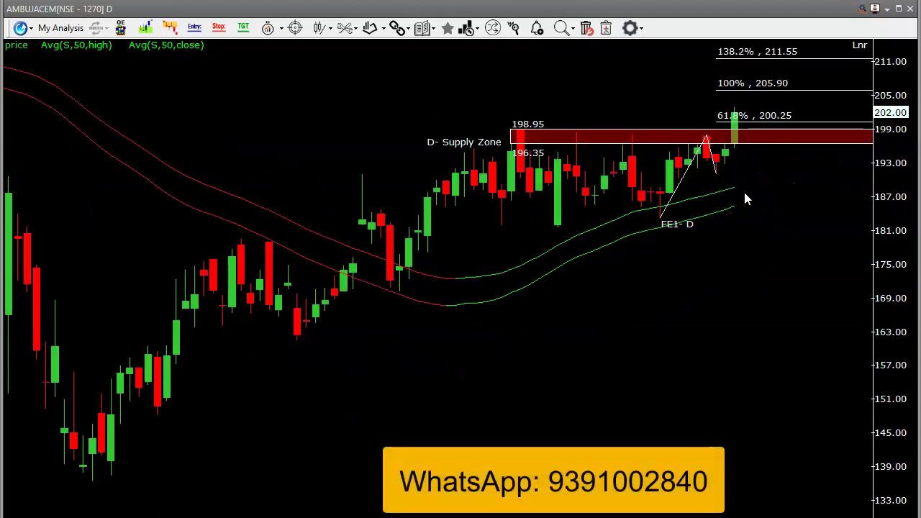
scroll(745, 198, "down", 2)
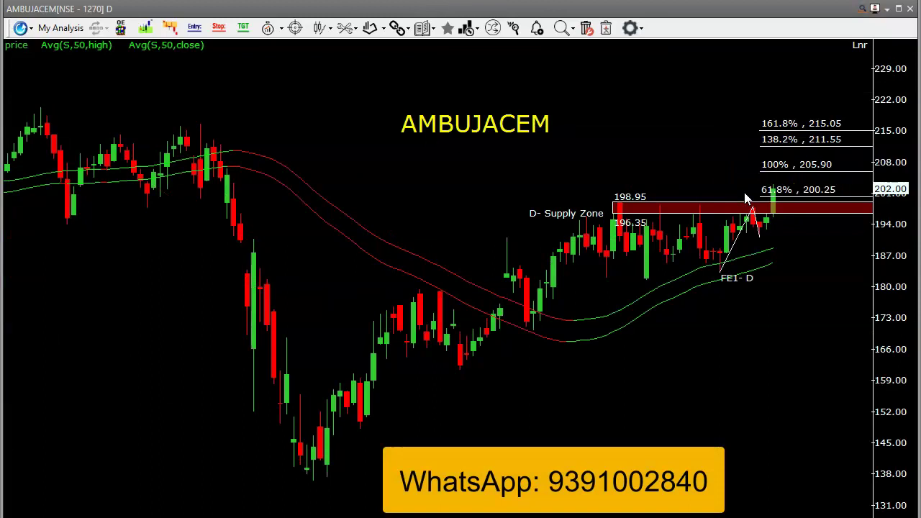
left_click(734, 248)
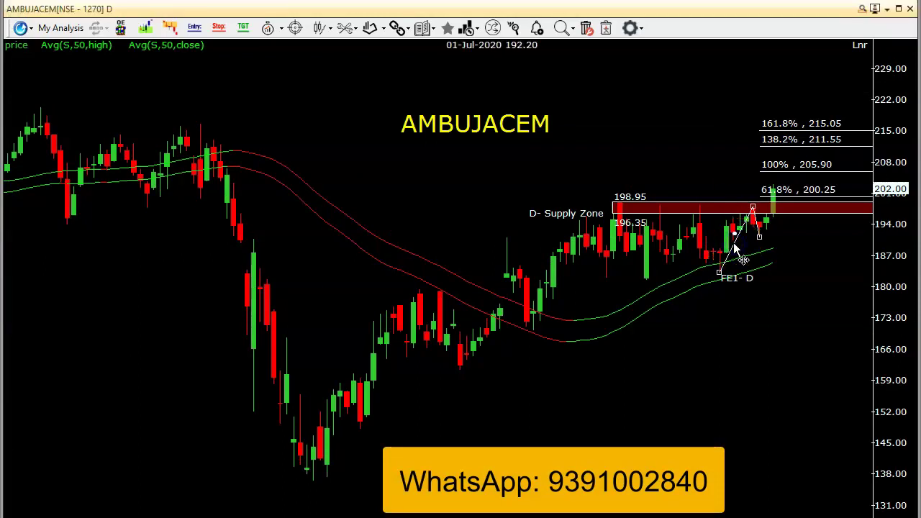
key("Delete")
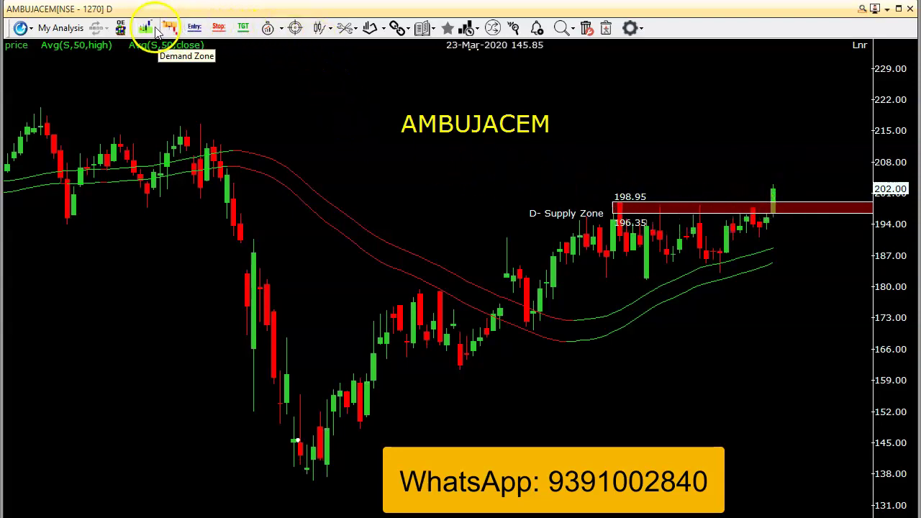
left_click(194, 28)
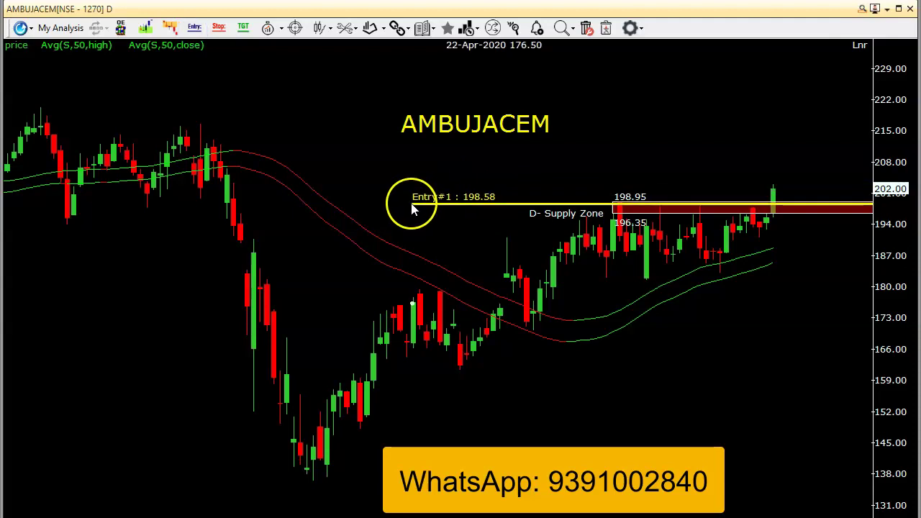
Step: Place an entry line at 199.05 and a target at 195.20, then open the HINDALCO chart
left_click(407, 203)
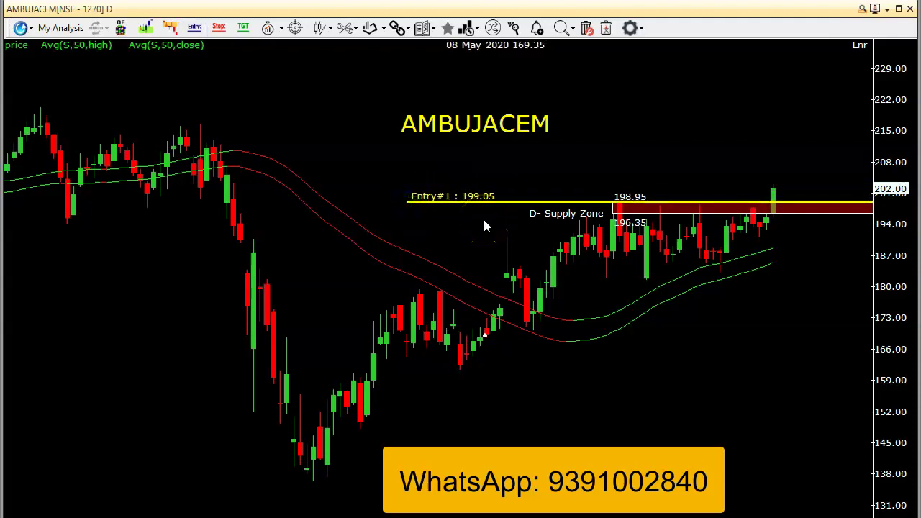
left_click(244, 28)
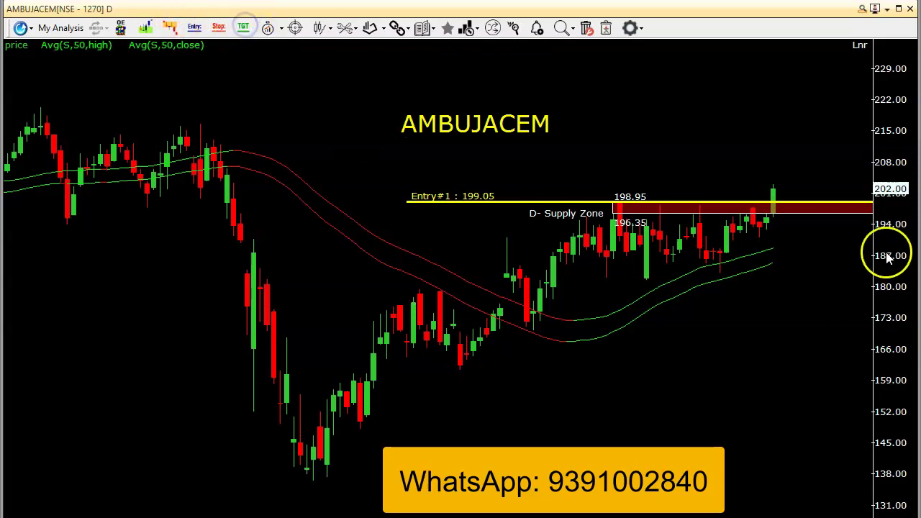
left_click(330, 217)
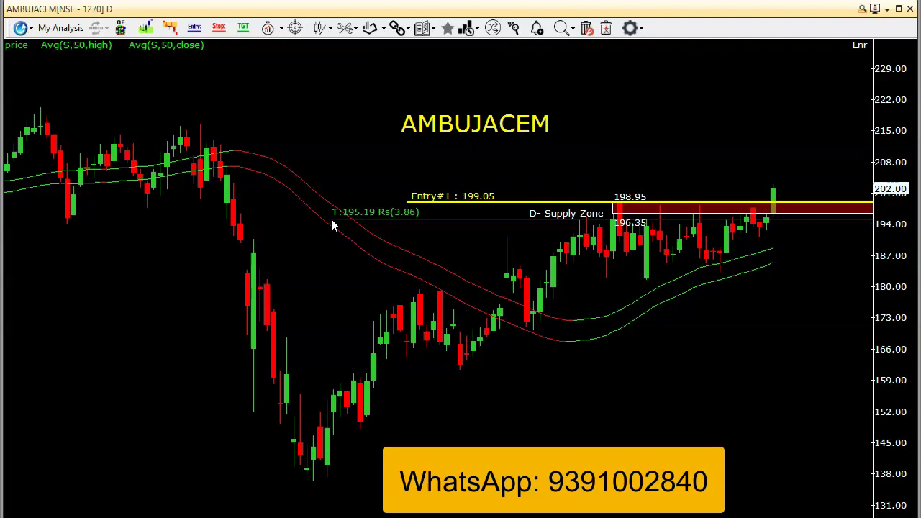
left_click(330, 219)
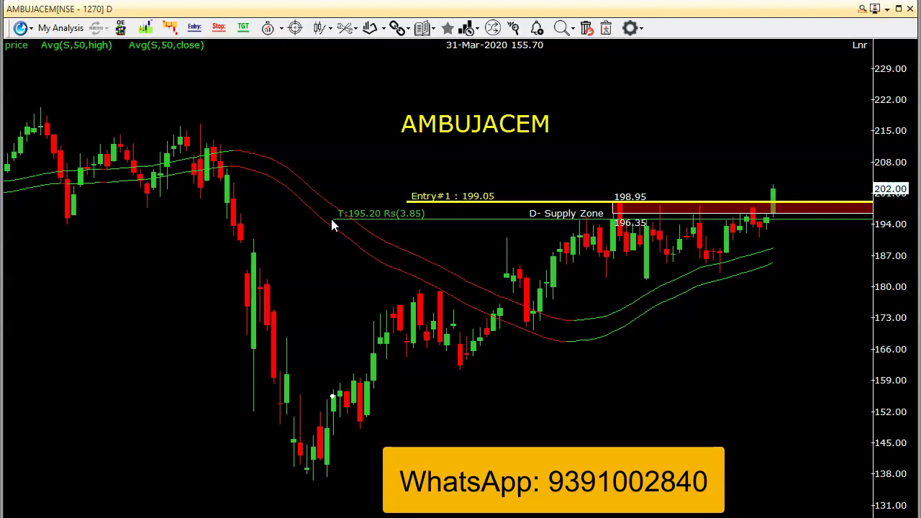
left_click(810, 128)
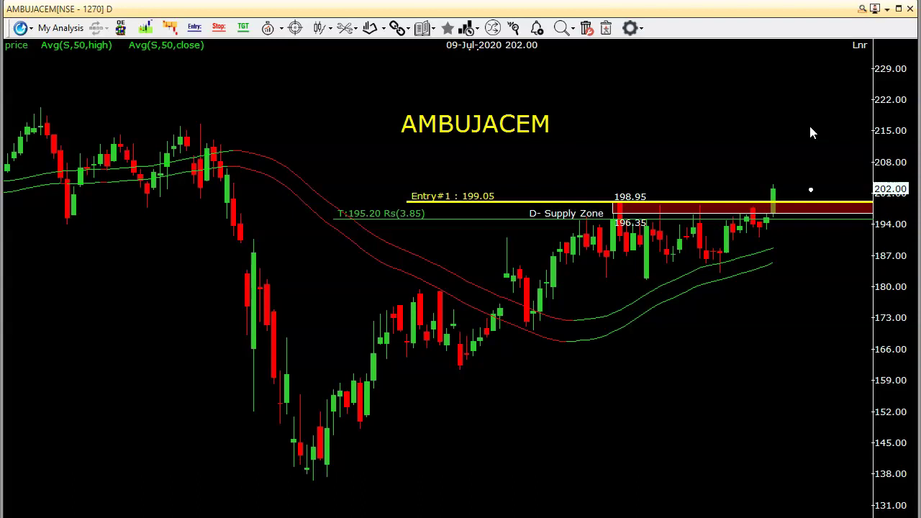
left_click(65, 500)
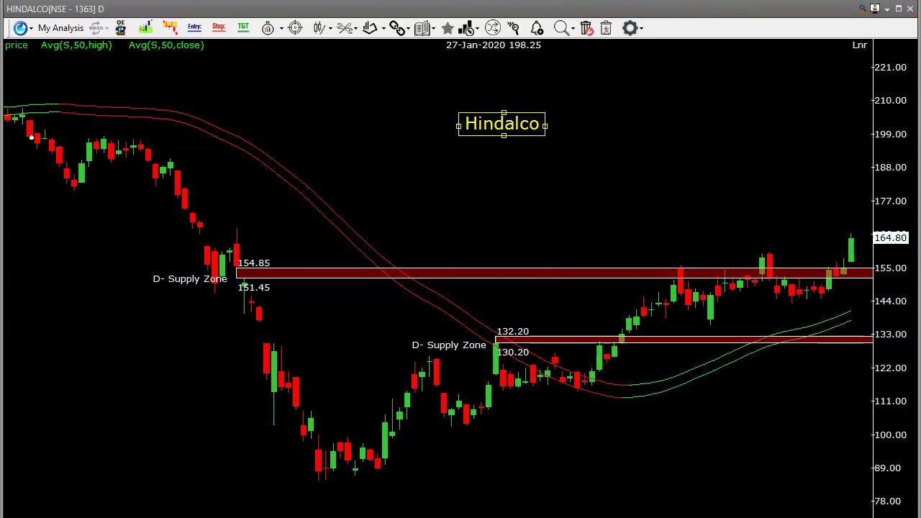
Step: Draw a Hindalco supply zone at 162.70–167.90 and delete the old 151.45–154.85 zone
left_click(764, 203)
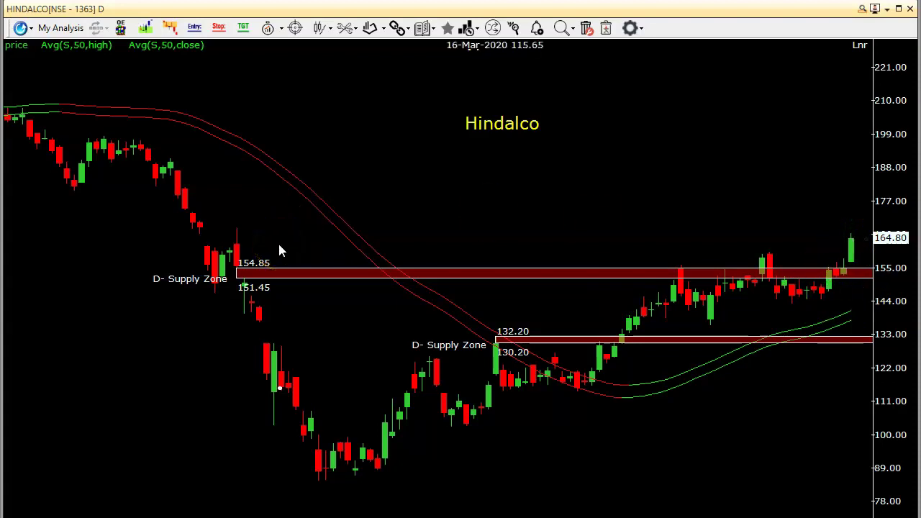
left_click(166, 45)
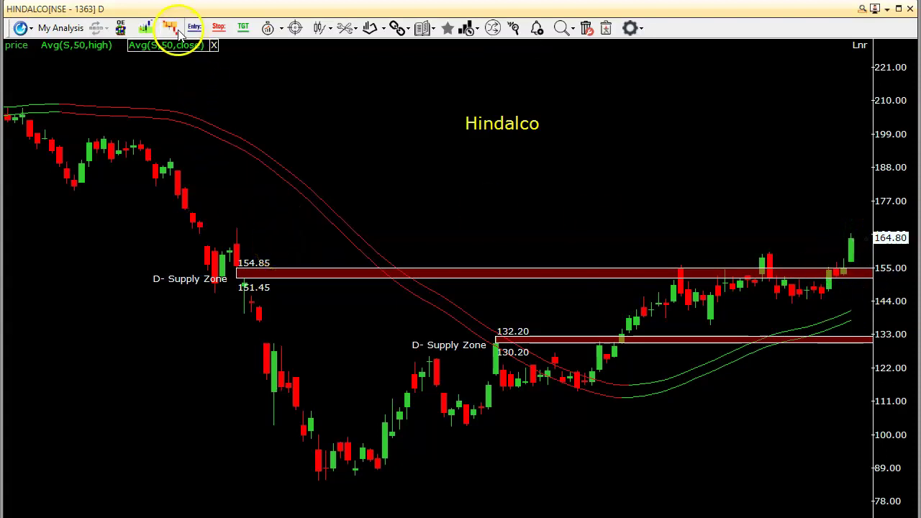
left_click(238, 243)
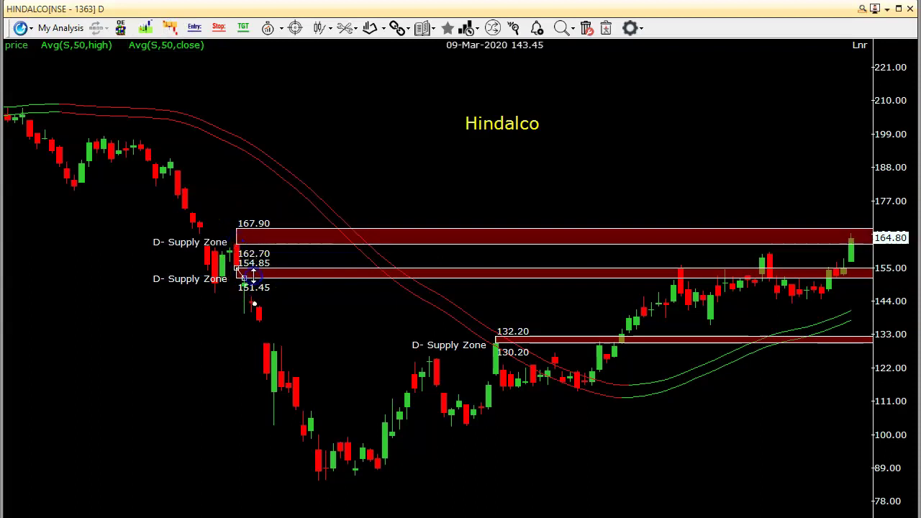
key("Delete")
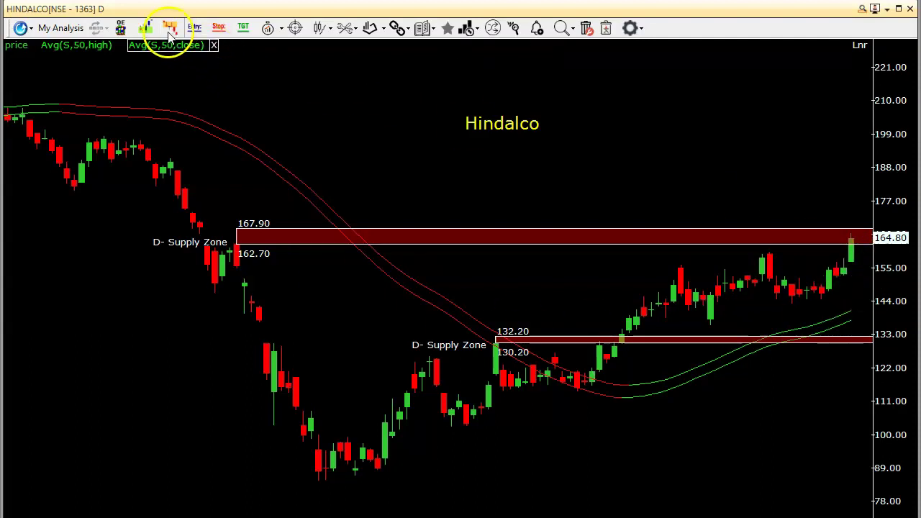
left_click(194, 27)
Step: Place an Entry #1 line at 158.20, just below the 162.70–167.90 supply zone
left_click(672, 340)
left_click_drag(673, 348, 352, 264)
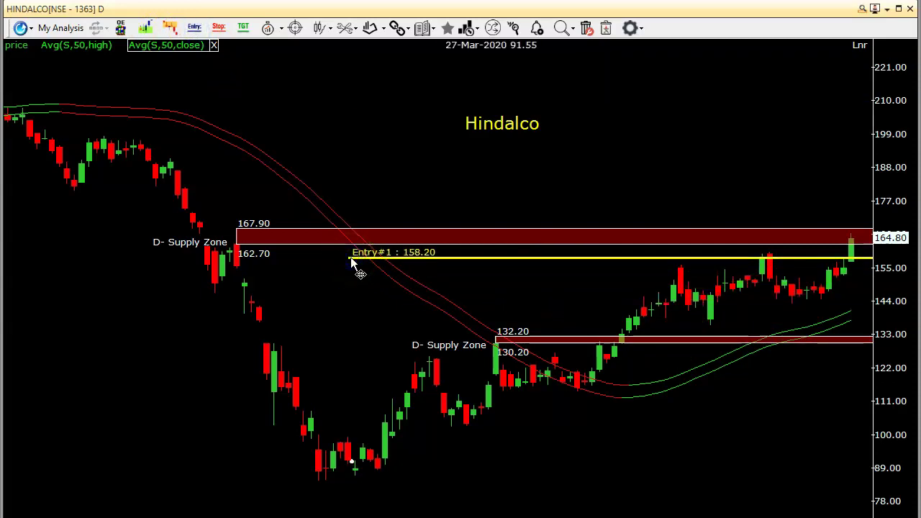